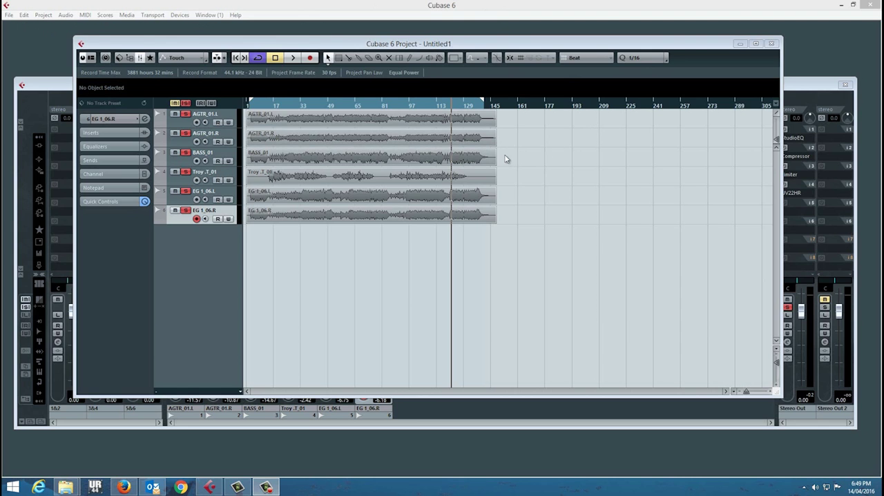
Open the Project Setup dialog to examine the project's sample rate and bit resolution.
{"action": "left_click", "coordinate": [25, 17]}
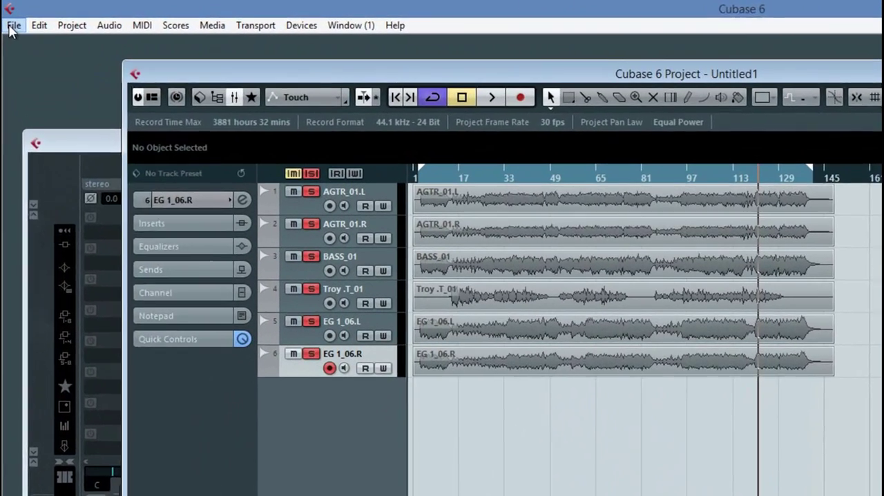
{"action": "left_click", "coordinate": [10, 19]}
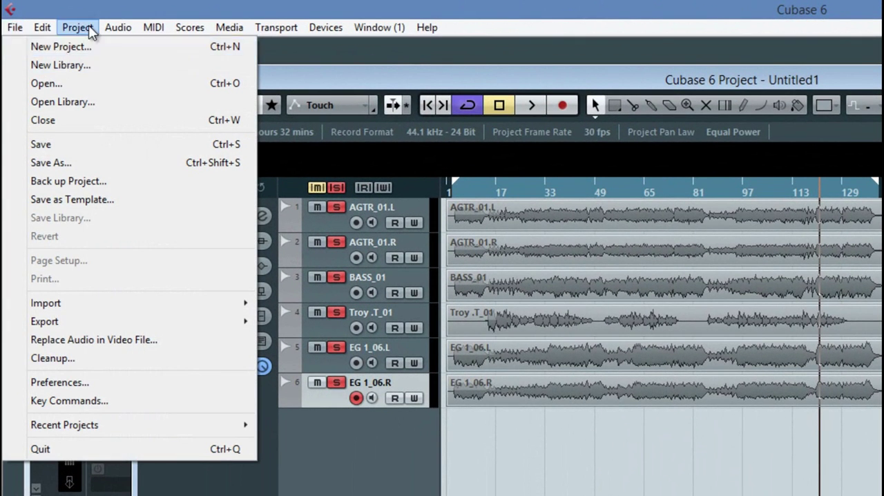
{"action": "mouse_move", "coordinate": [79, 28]}
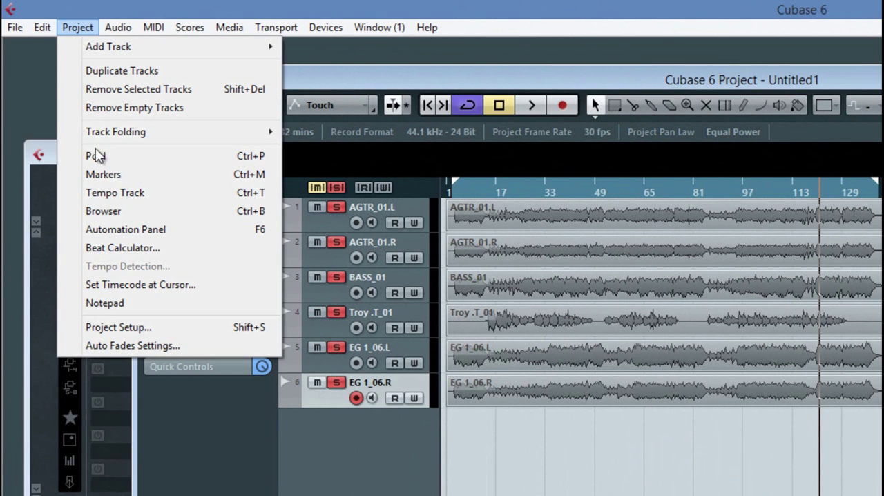
{"action": "left_click", "coordinate": [118, 327]}
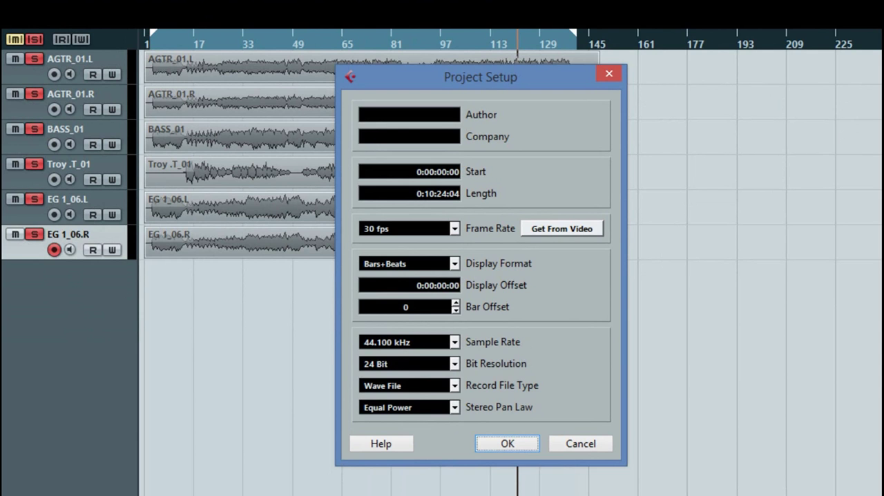
Examine the source audio files in the File Explorer folder, return to Cubase and accept the Project Setup settings.
{"action": "left_click_drag", "start_coordinate": [883, 3], "coordinate": [636, 1]}
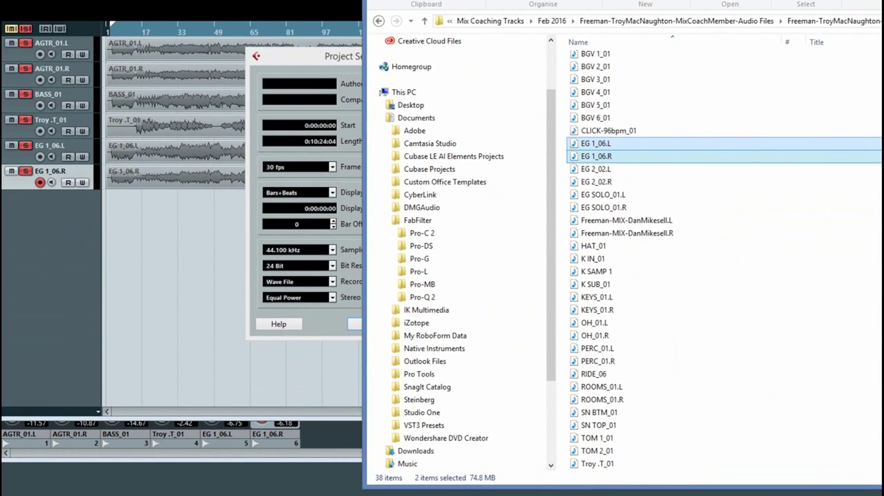
{"action": "scroll", "coordinate": [634, 125], "scroll_direction": "up", "scroll_amount": 2}
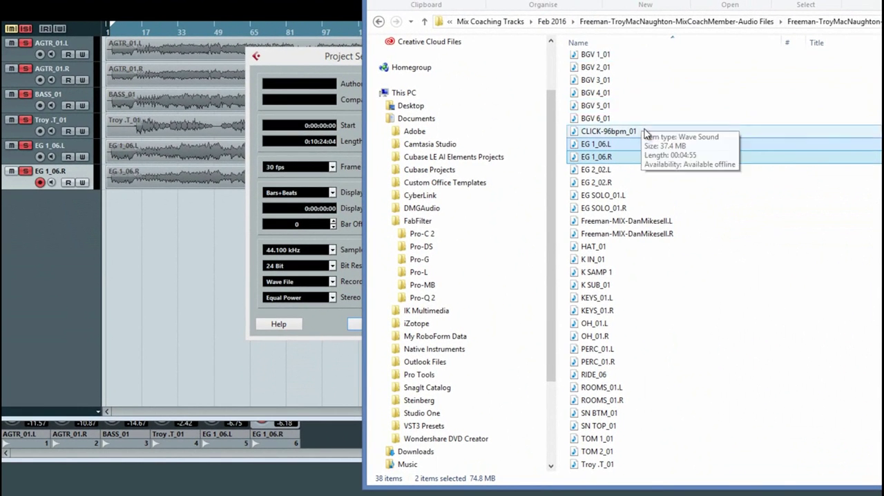
{"action": "scroll", "coordinate": [639, 346], "scroll_direction": "down", "scroll_amount": 2}
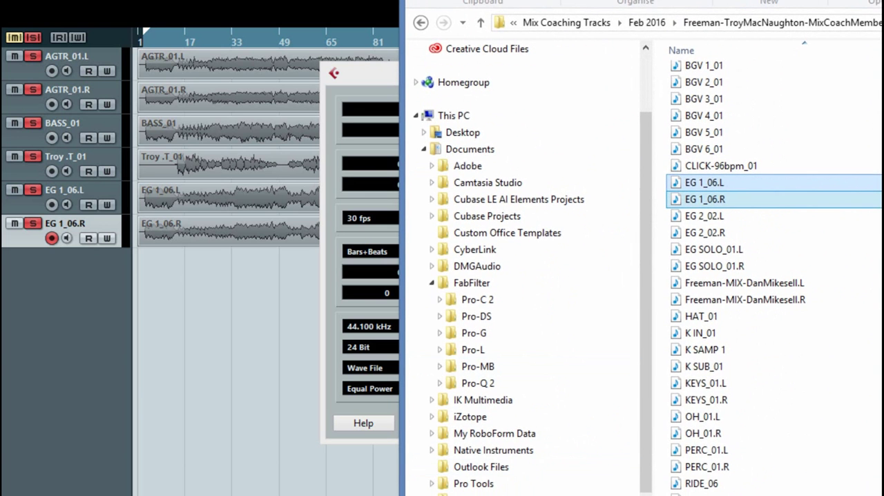
{"action": "left_click", "coordinate": [706, 384]}
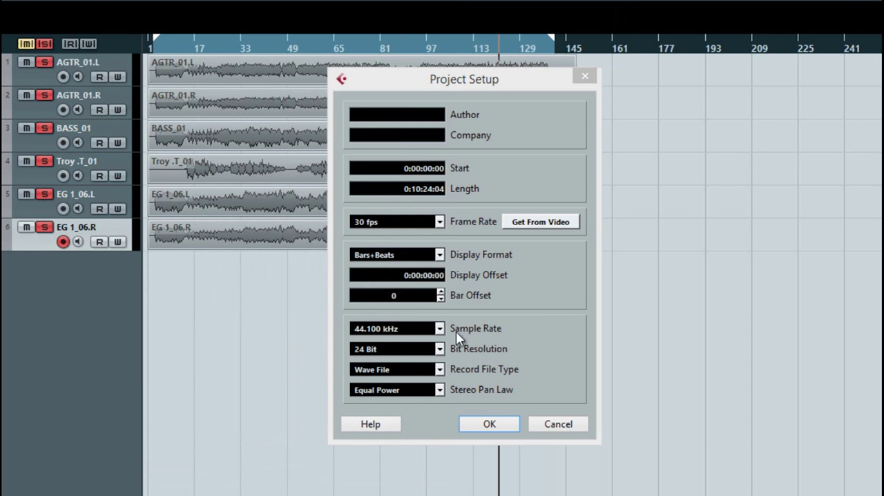
{"action": "left_click", "coordinate": [489, 425]}
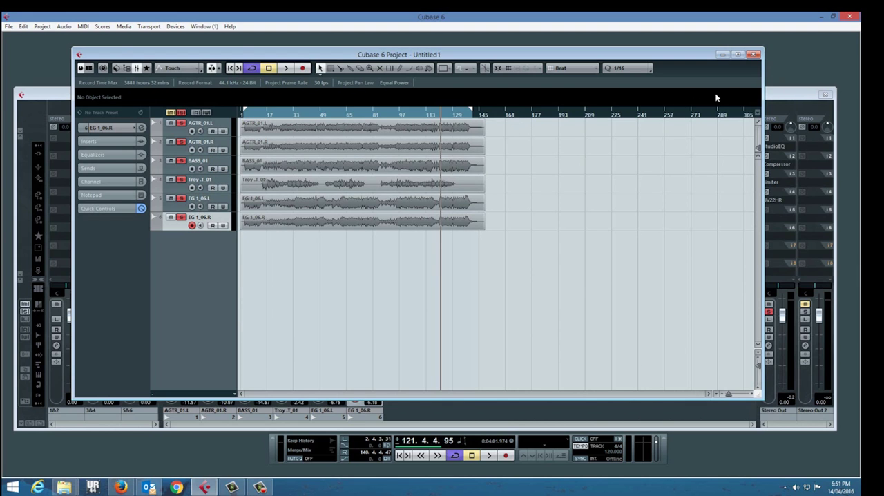
Bring up the mixer and bypass the EQs on all six audio channels, from AGTR_01.L to EG 1_06.R.
{"action": "left_click", "coordinate": [789, 98]}
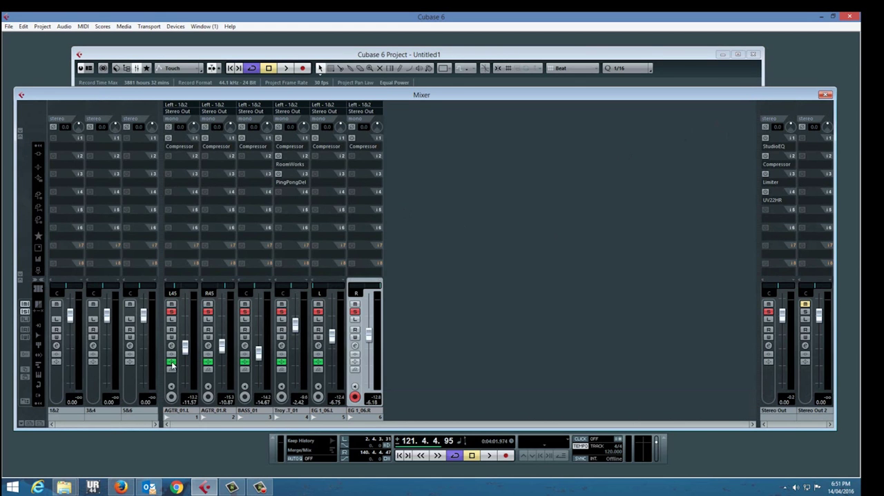
{"action": "left_click", "coordinate": [208, 362]}
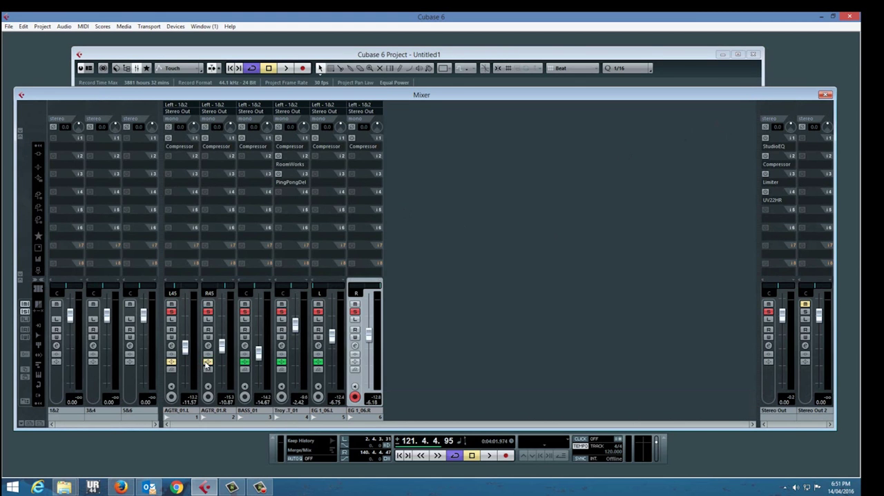
{"action": "left_click", "coordinate": [244, 363]}
{"action": "left_click", "coordinate": [319, 363]}
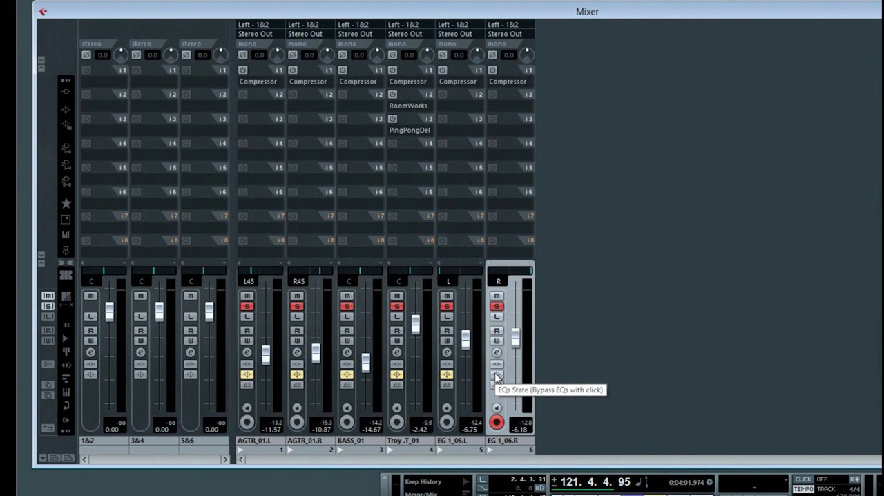
{"action": "left_click", "coordinate": [355, 363]}
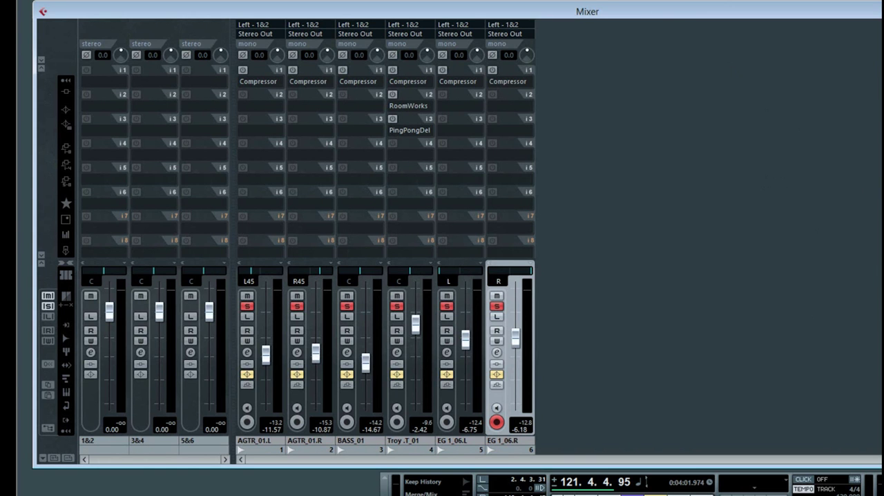
Play the song from about bar 46 in the project window and bring the mixer back to the front.
{"action": "key", "text": "ctrl+Tab"}
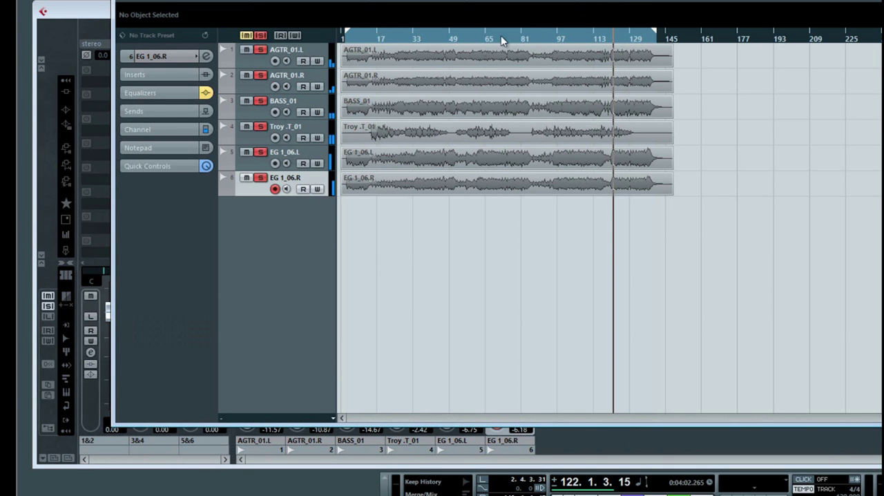
{"action": "left_click", "coordinate": [445, 35]}
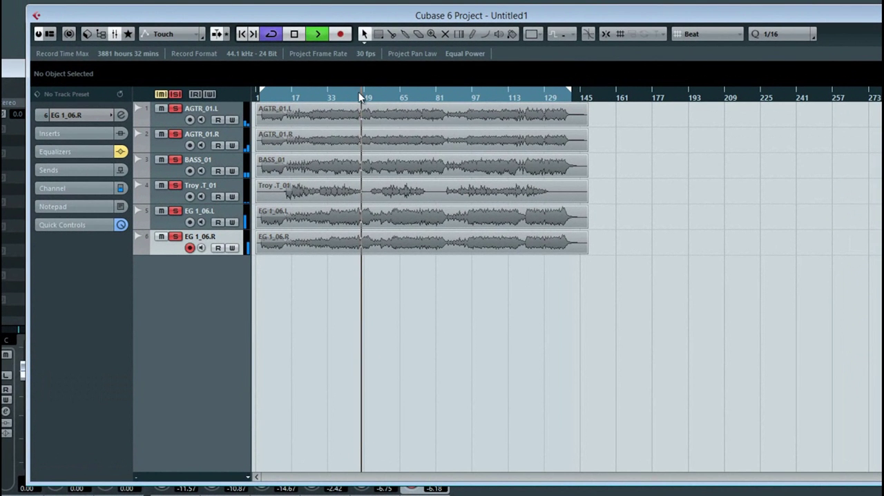
{"action": "left_click", "coordinate": [882, 276]}
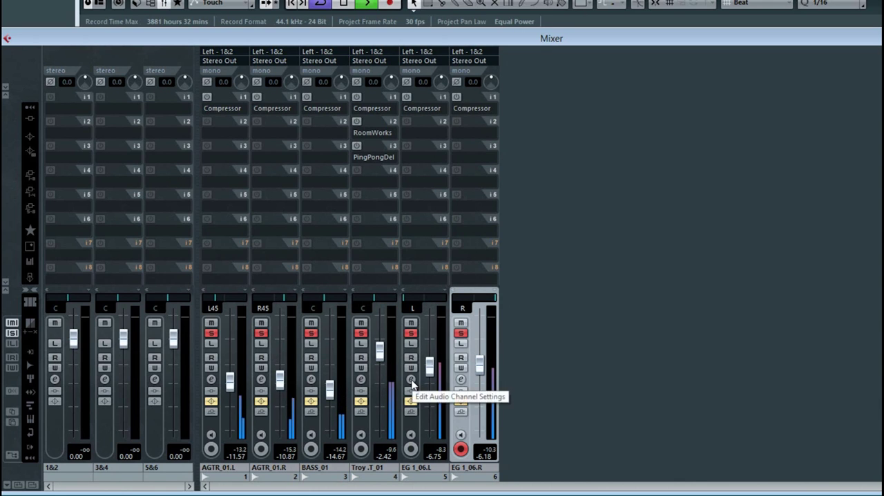
Open the channel settings of the vocal track on channel 4 and reposition the window beside its mixer strip.
{"action": "left_click", "coordinate": [362, 380]}
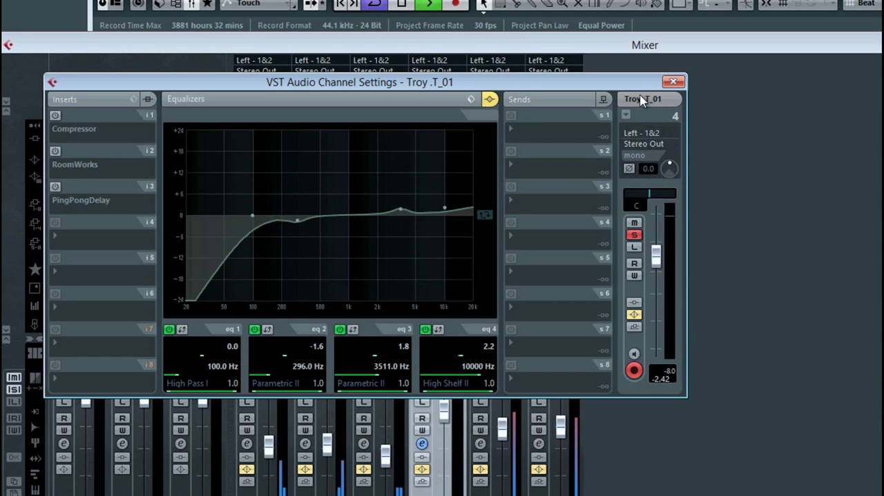
{"action": "left_click_drag", "start_coordinate": [626, 88], "coordinate": [883, 101]}
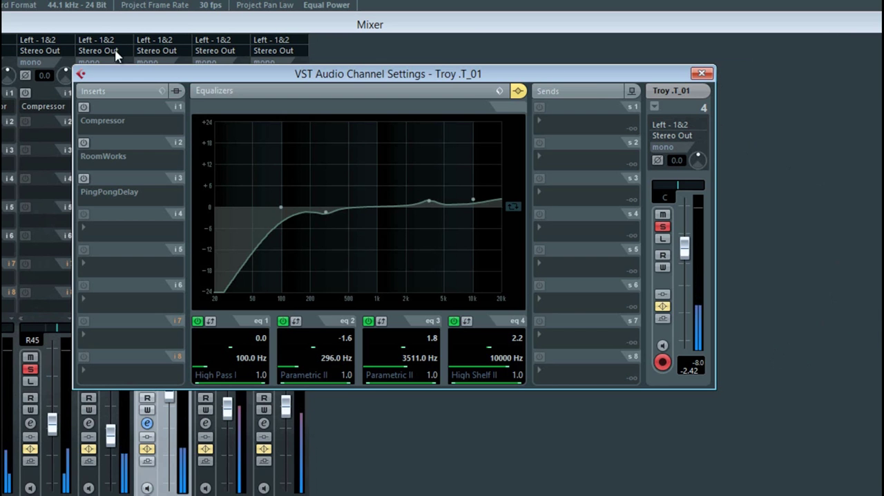
{"action": "left_click_drag", "start_coordinate": [377, 87], "coordinate": [489, 74]}
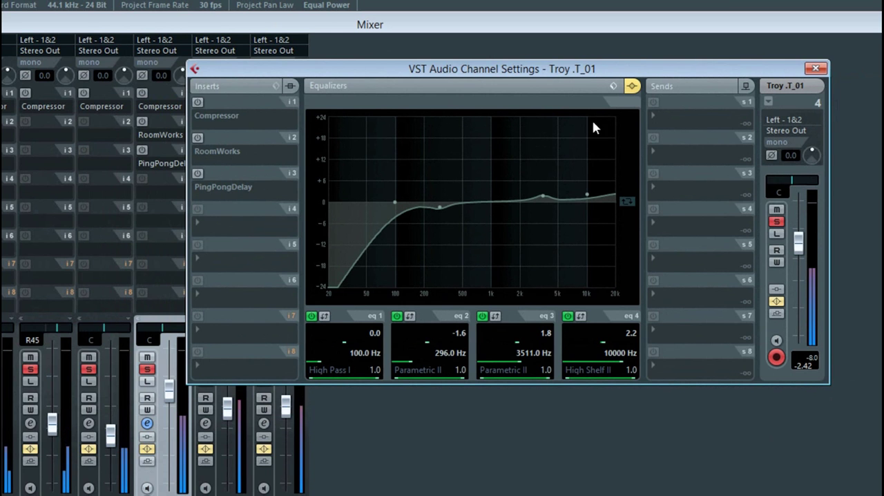
{"action": "left_click_drag", "start_coordinate": [585, 69], "coordinate": [558, 80]}
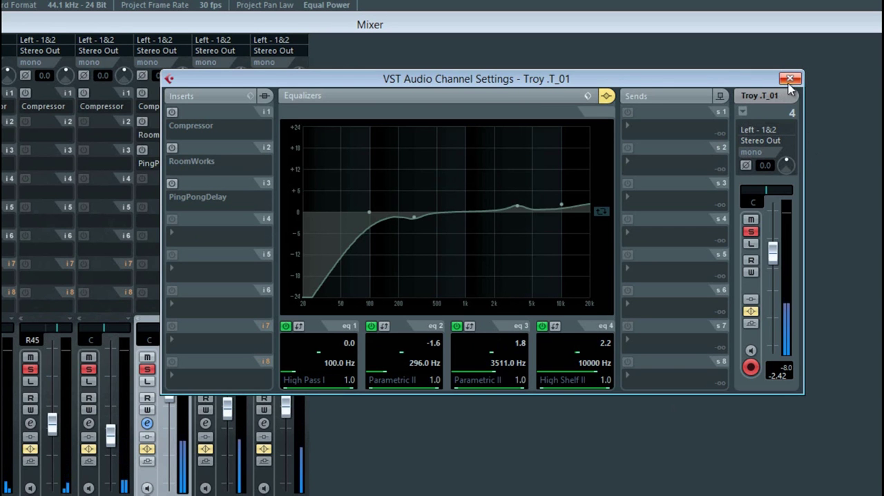
Look through the equalizer presets for the vocal channel, keep the Lead Vox Male preset and close the channel settings.
{"action": "left_click", "coordinate": [587, 98]}
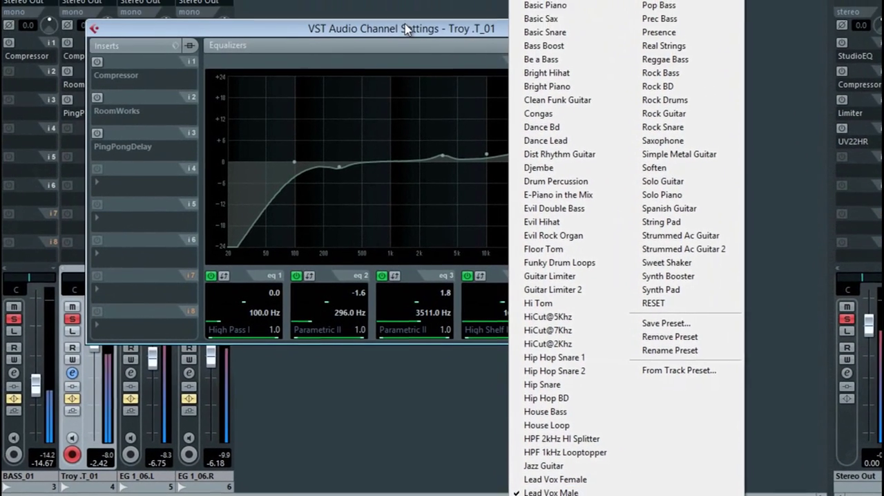
{"action": "left_click", "coordinate": [193, 56]}
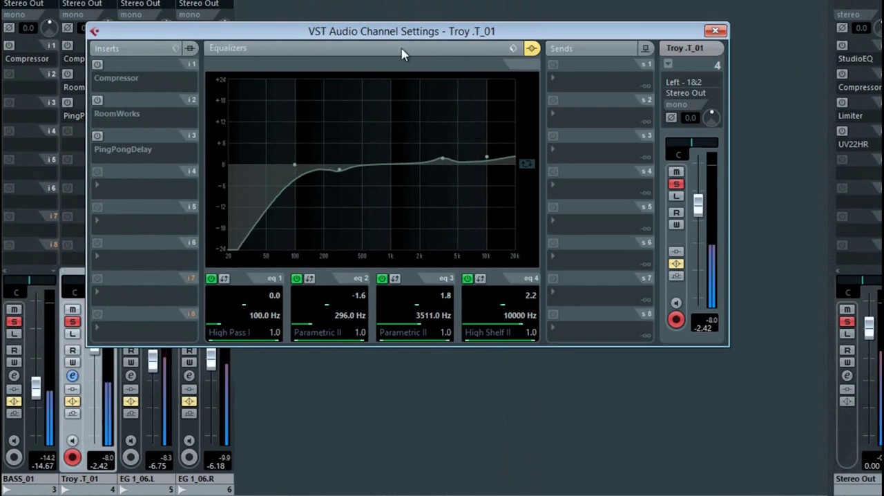
{"action": "left_click", "coordinate": [530, 48]}
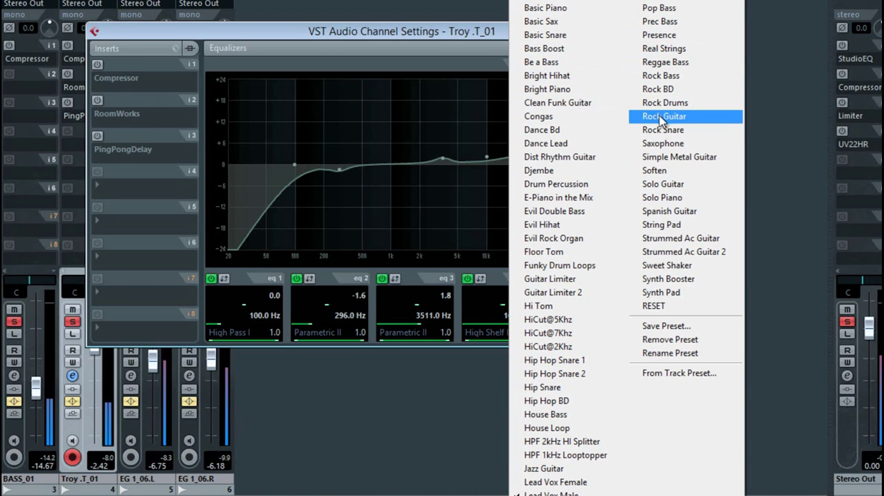
{"action": "left_click", "coordinate": [440, 32]}
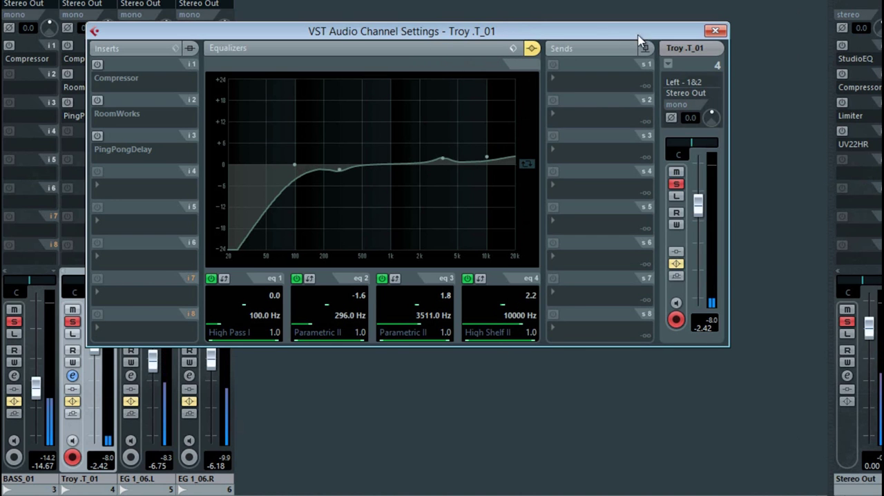
{"action": "left_click", "coordinate": [716, 31]}
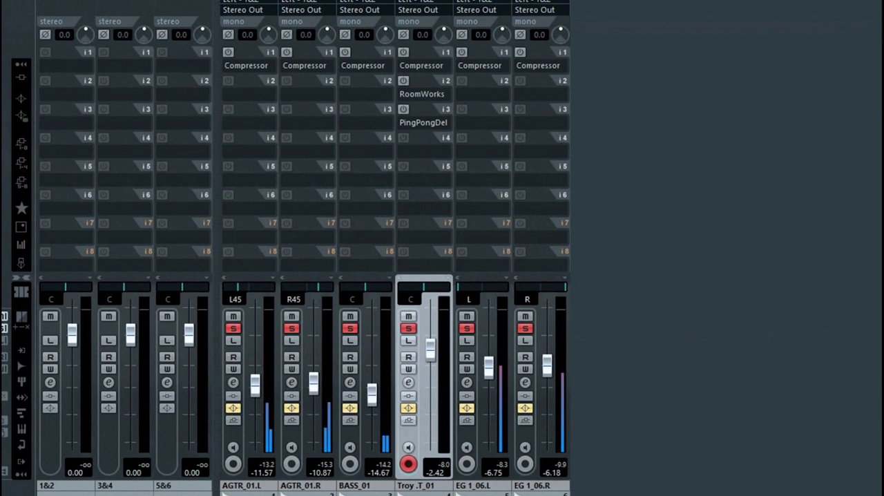
Glance at the AGTR_01.L channel settings, close them and take the EQs out of bypass on all six audio channels.
{"action": "left_click", "coordinate": [234, 382]}
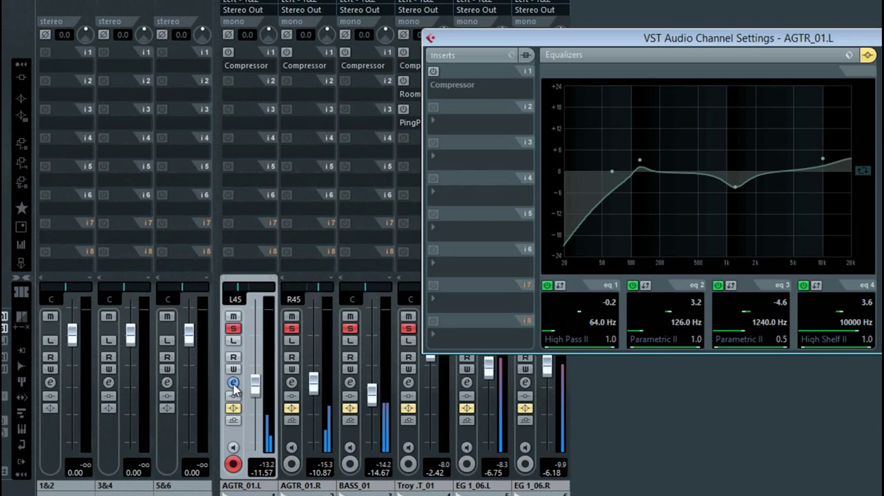
{"action": "left_click", "coordinate": [234, 383]}
{"action": "left_click", "coordinate": [233, 408]}
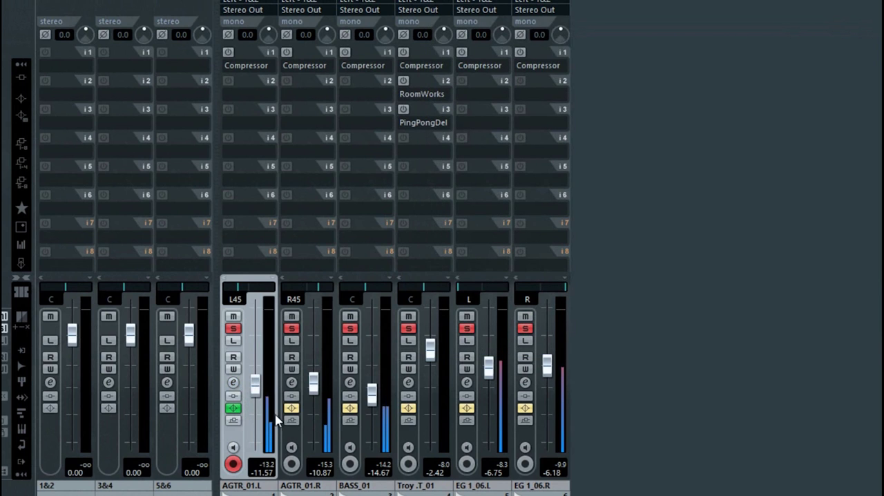
{"action": "left_click", "coordinate": [292, 409]}
{"action": "left_click", "coordinate": [350, 409]}
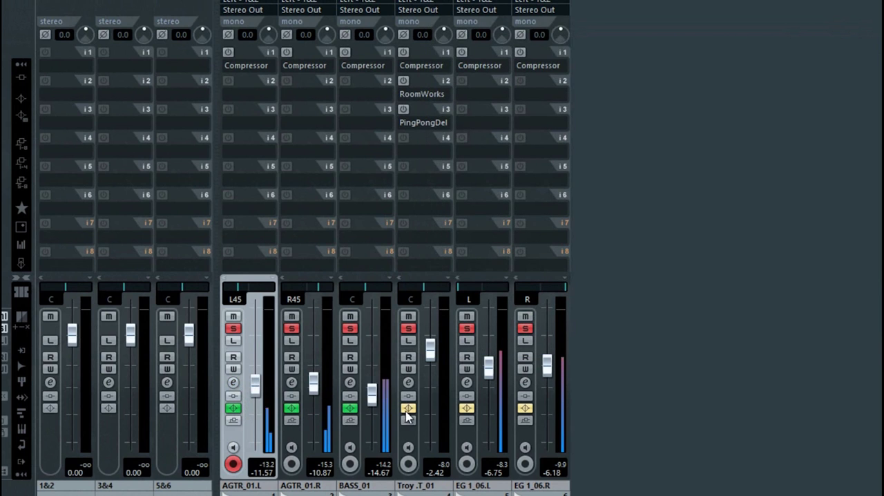
{"action": "left_click", "coordinate": [408, 409]}
{"action": "left_click", "coordinate": [467, 408]}
{"action": "left_click", "coordinate": [525, 409]}
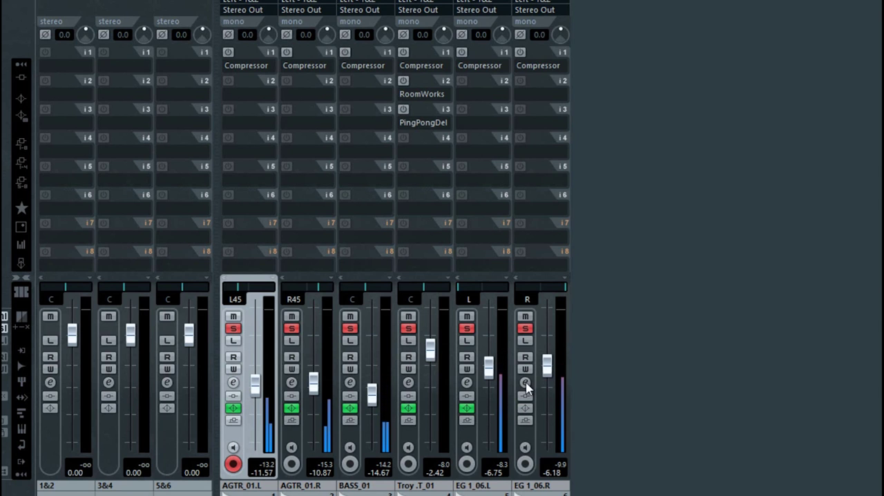
View the equalizer in the EG 1_06.R channel settings and close the window.
{"action": "left_click", "coordinate": [525, 383]}
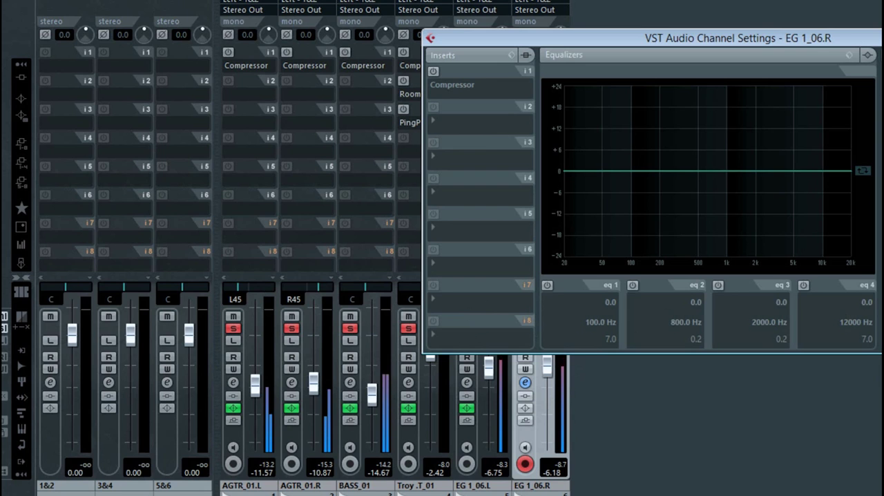
{"action": "left_click", "coordinate": [883, 36]}
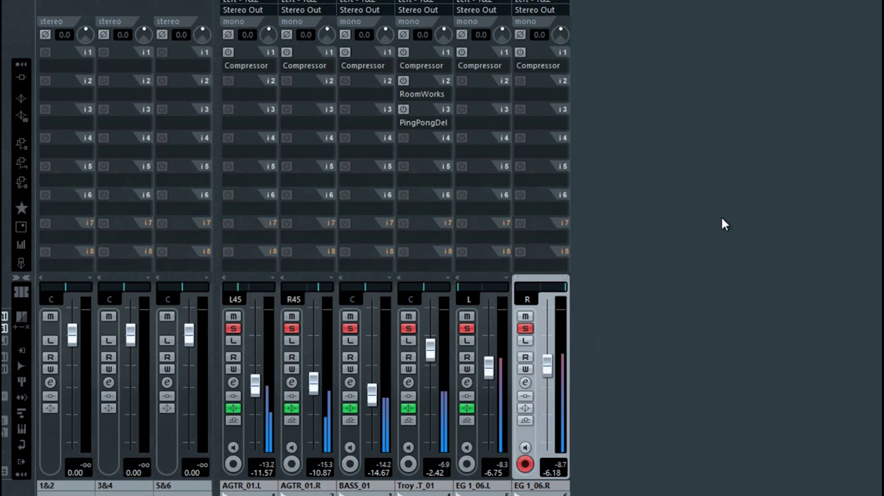
Activate the Compressor insert on AGTR_01.L, set its ratio to 1.70, close its editor and move the mixer window up.
{"action": "left_click", "coordinate": [229, 53]}
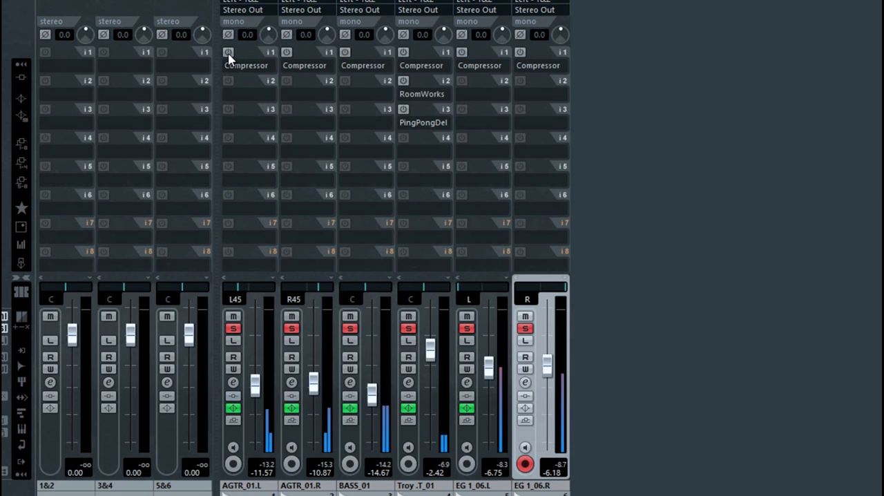
{"action": "left_click", "coordinate": [252, 53]}
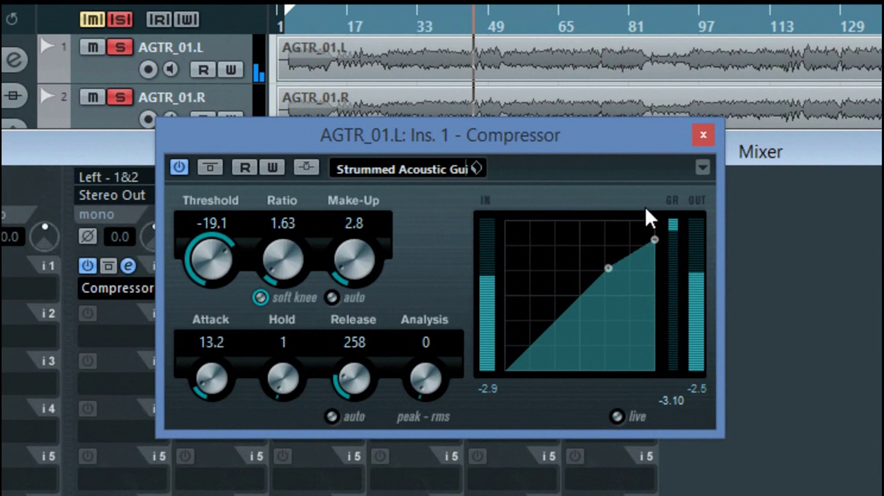
{"action": "left_click_drag", "start_coordinate": [650, 237], "coordinate": [654, 239]}
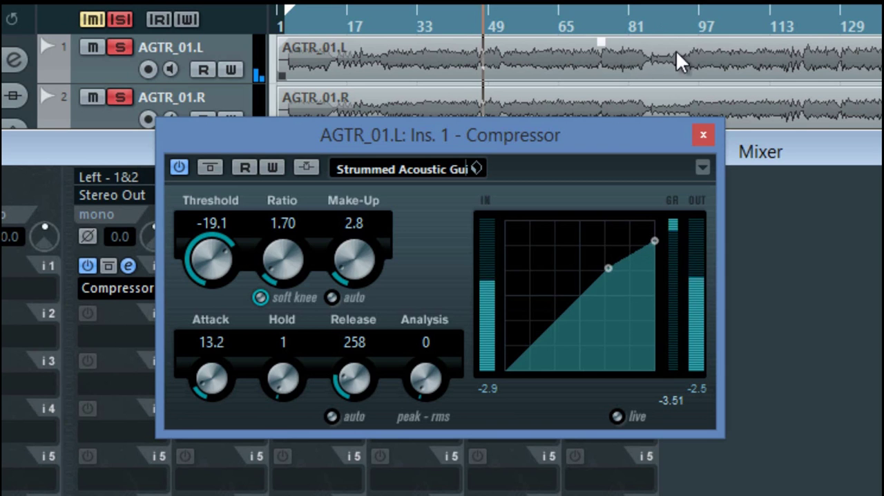
{"action": "left_click", "coordinate": [705, 134]}
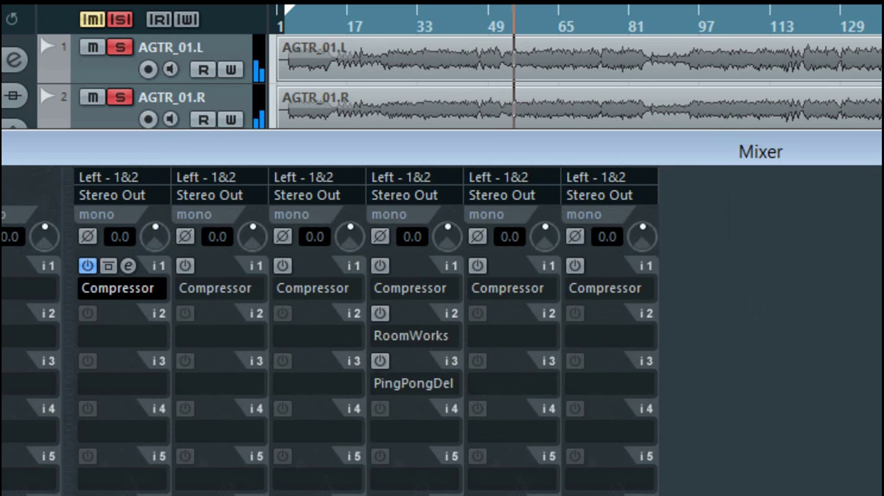
{"action": "left_click_drag", "start_coordinate": [442, 149], "coordinate": [431, 99]}
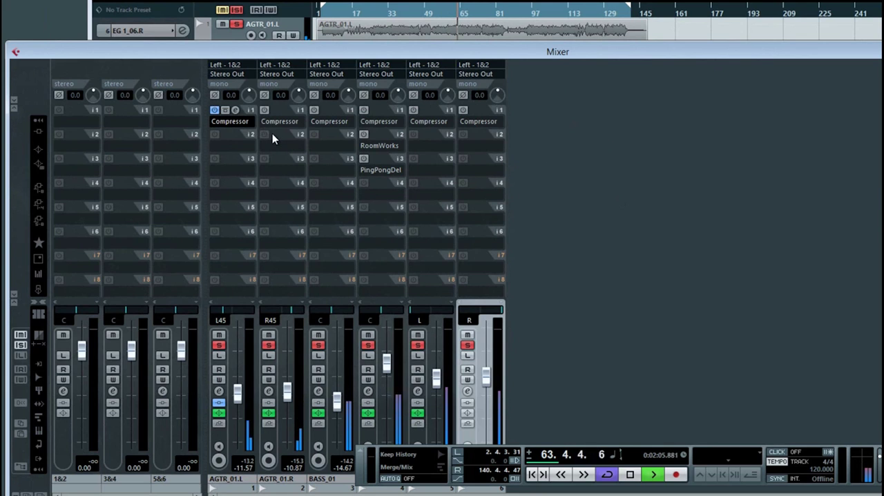
Review the AGTR_01.L compressor in its editor and compare the sound with the insert bypassed and active.
{"action": "left_click", "coordinate": [236, 110]}
{"action": "left_click_drag", "start_coordinate": [480, 79], "coordinate": [715, 127]}
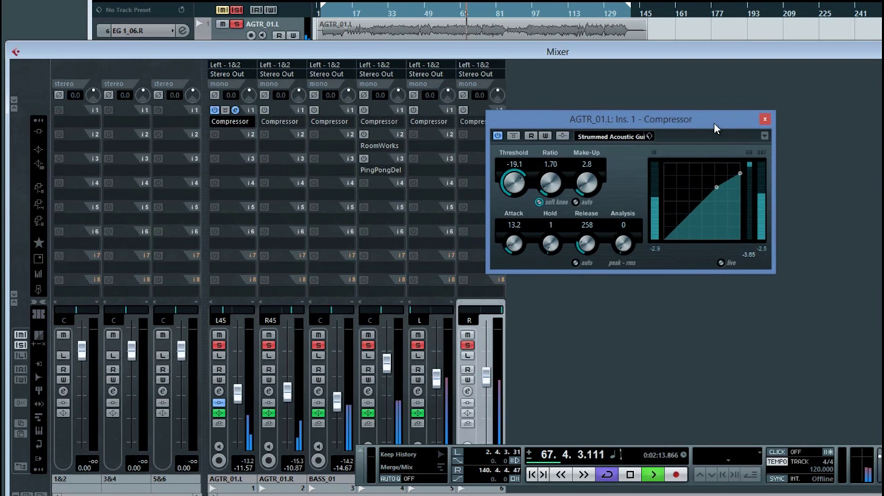
{"action": "left_click", "coordinate": [765, 121]}
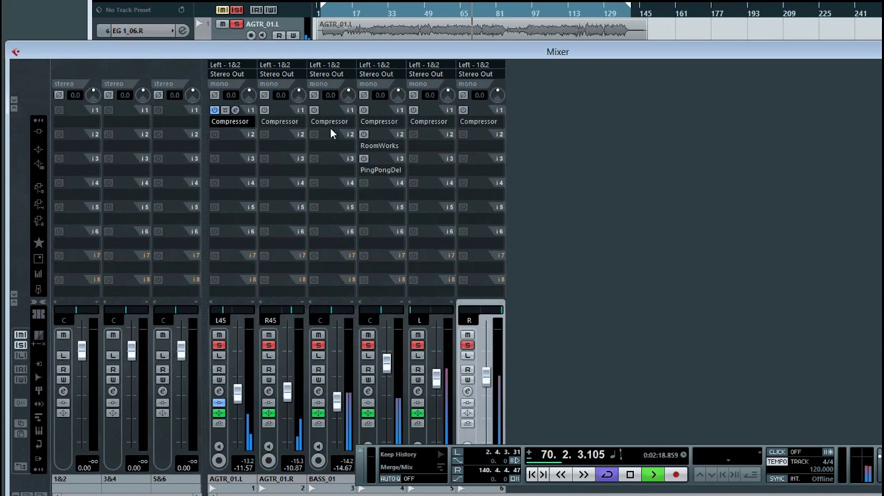
{"action": "left_click", "coordinate": [235, 110]}
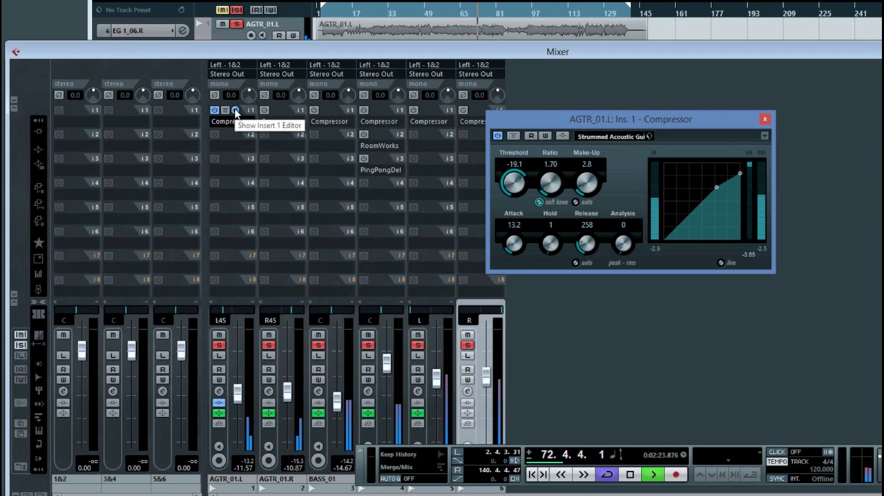
{"action": "left_click", "coordinate": [226, 110]}
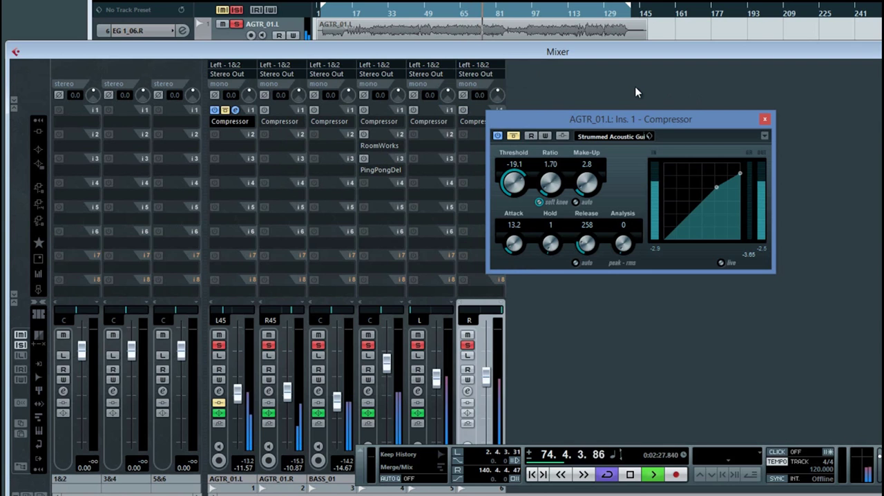
{"action": "left_click", "coordinate": [225, 110]}
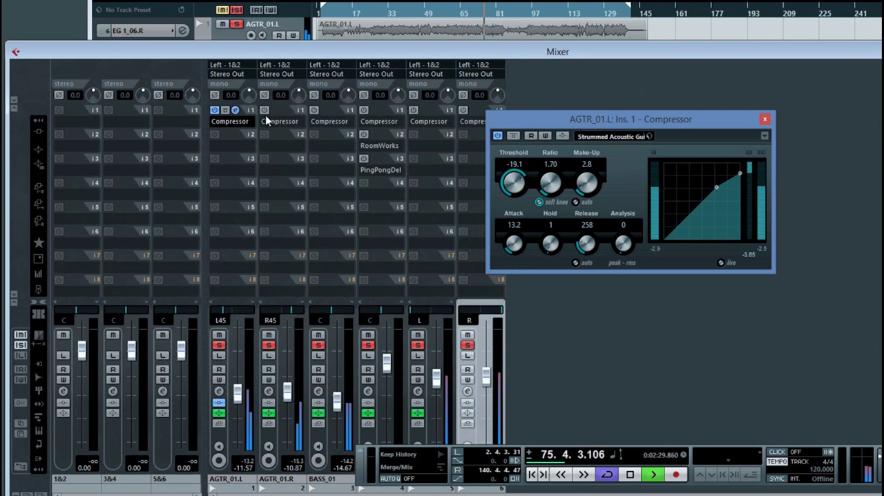
Activate the Compressor inserts on the other five audio channels, close the AGTR_01.L compressor editor and move the mixer window up.
{"action": "left_click", "coordinate": [314, 110]}
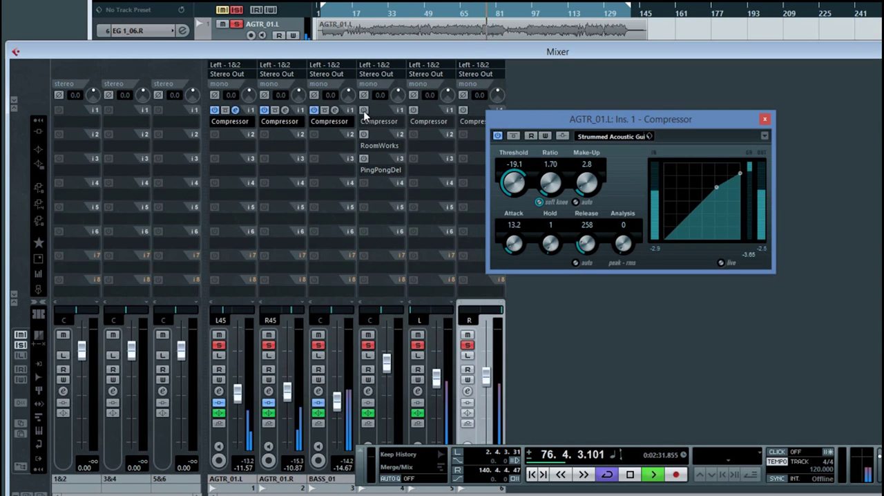
{"action": "left_click", "coordinate": [364, 110]}
{"action": "left_click", "coordinate": [413, 109]}
{"action": "left_click", "coordinate": [463, 110]}
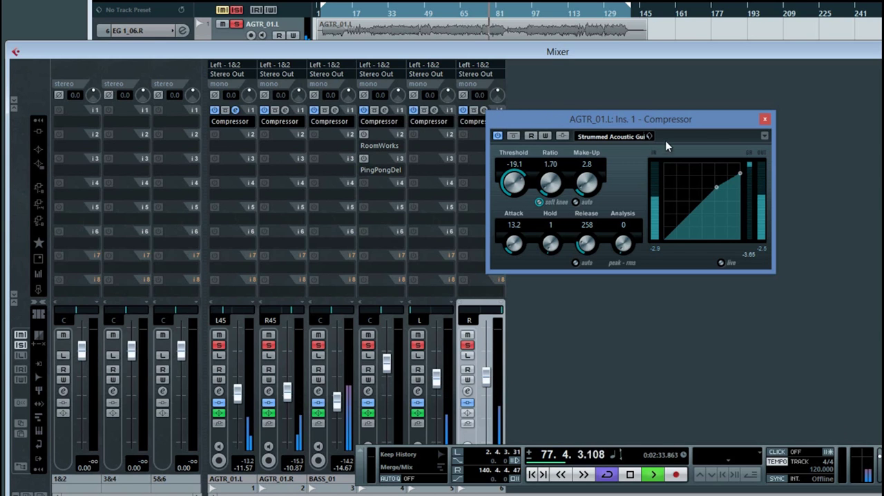
{"action": "left_click_drag", "start_coordinate": [722, 122], "coordinate": [788, 111]}
{"action": "left_click", "coordinate": [830, 108]}
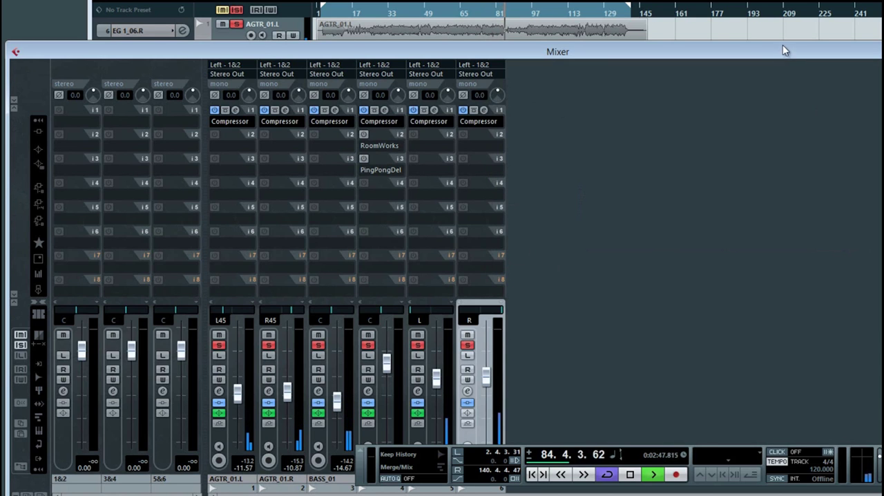
{"action": "left_click_drag", "start_coordinate": [783, 47], "coordinate": [614, 19]}
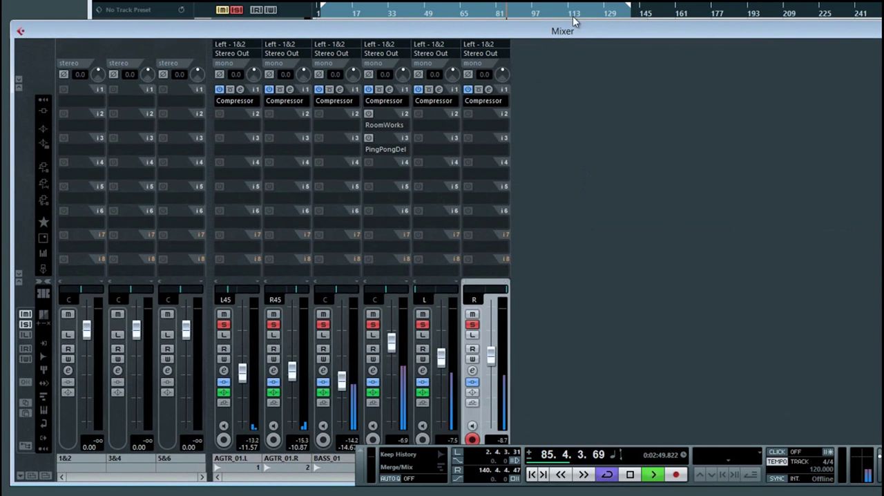
Compare the vocal channel with its Compressor off and on, and activate its RoomWorks and PingPongDelay inserts.
{"action": "left_click", "coordinate": [368, 90]}
{"action": "left_click", "coordinate": [368, 90]}
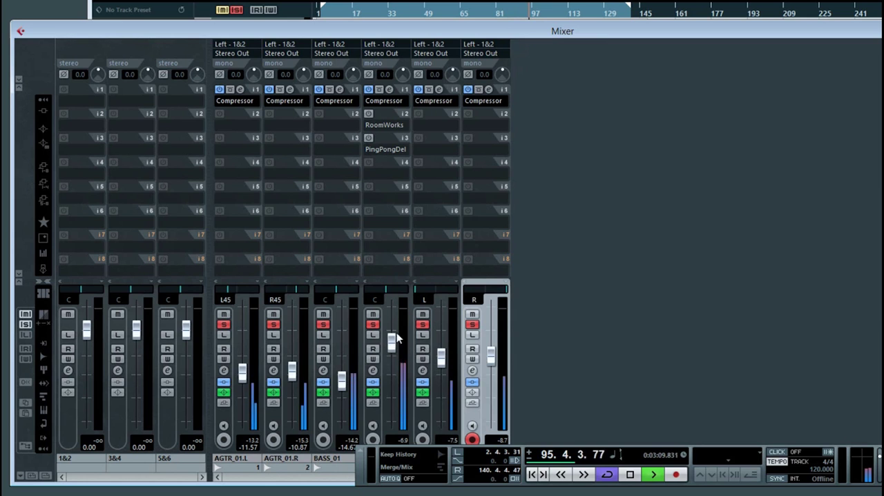
{"action": "left_click", "coordinate": [368, 114]}
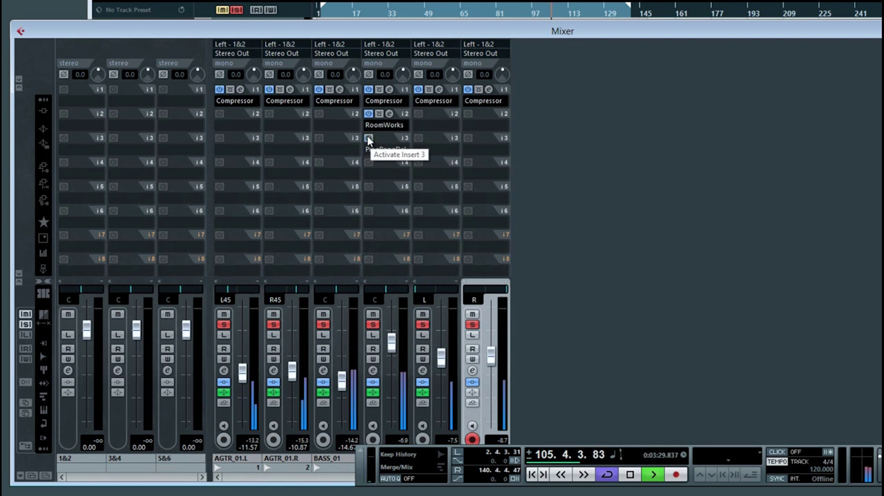
{"action": "left_click", "coordinate": [368, 139]}
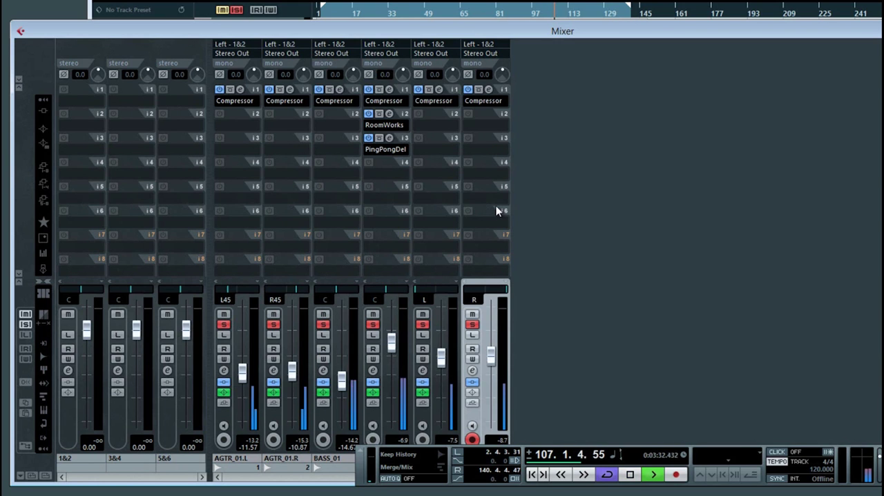
Compare playback with the vocal channel's RoomWorks insert deactivated and reactivated, stopping playback for each switch.
{"action": "key", "text": "space"}
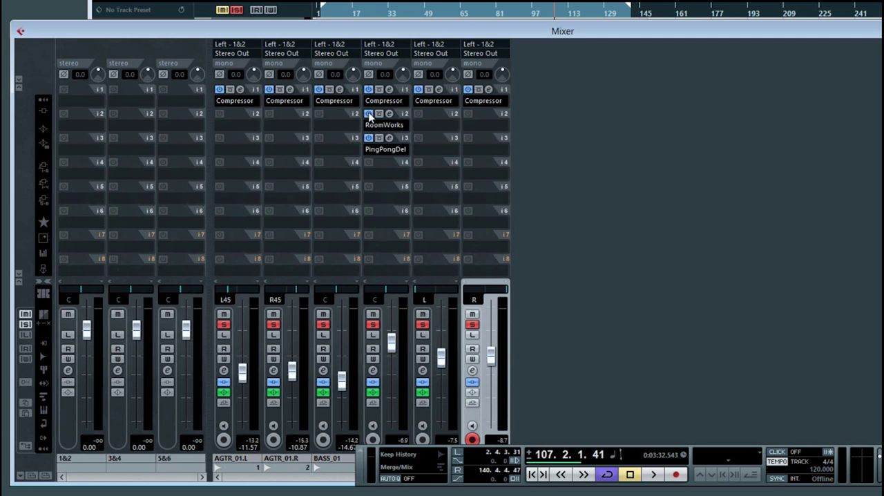
{"action": "left_click", "coordinate": [369, 114]}
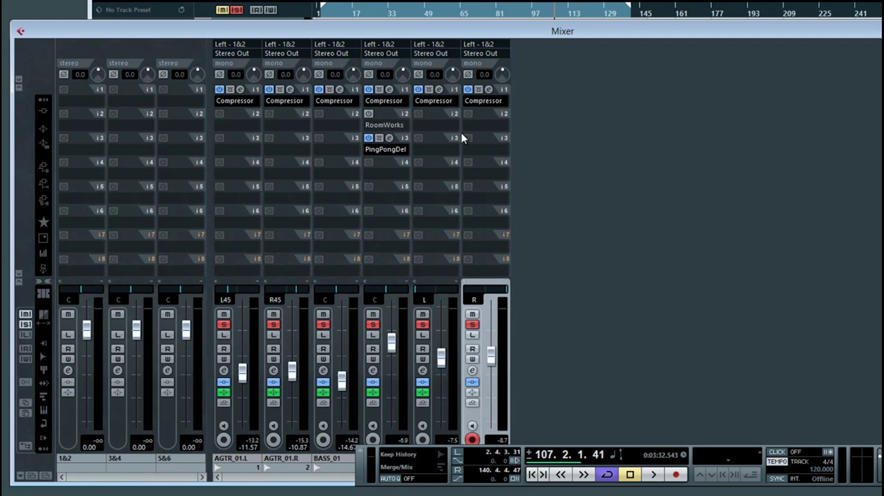
{"action": "key", "text": "space"}
{"action": "left_click", "coordinate": [370, 114]}
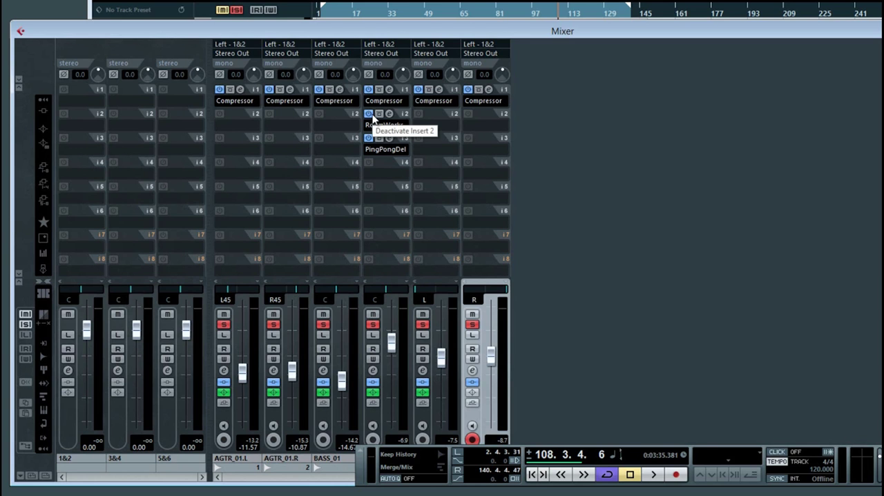
{"action": "key", "text": "space"}
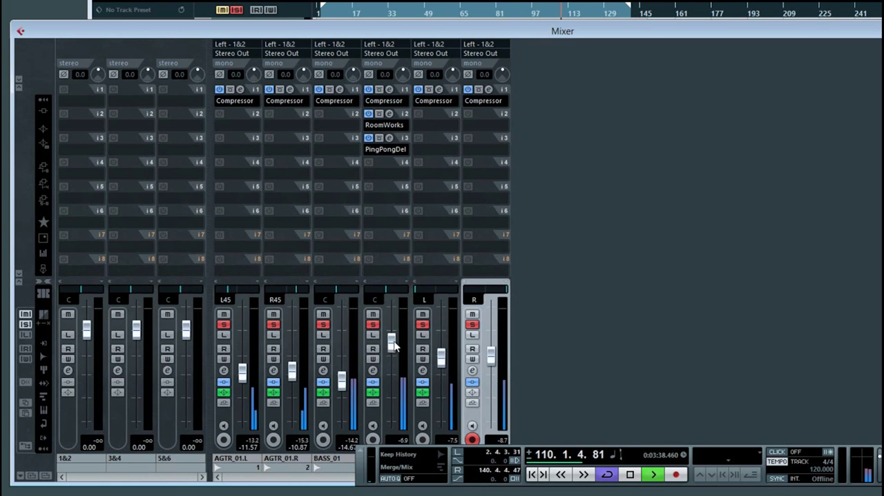
Raise the vocal channel's fader to -1.26, move the mixer window up and stop playback.
{"action": "left_click_drag", "start_coordinate": [393, 346], "coordinate": [391, 340]}
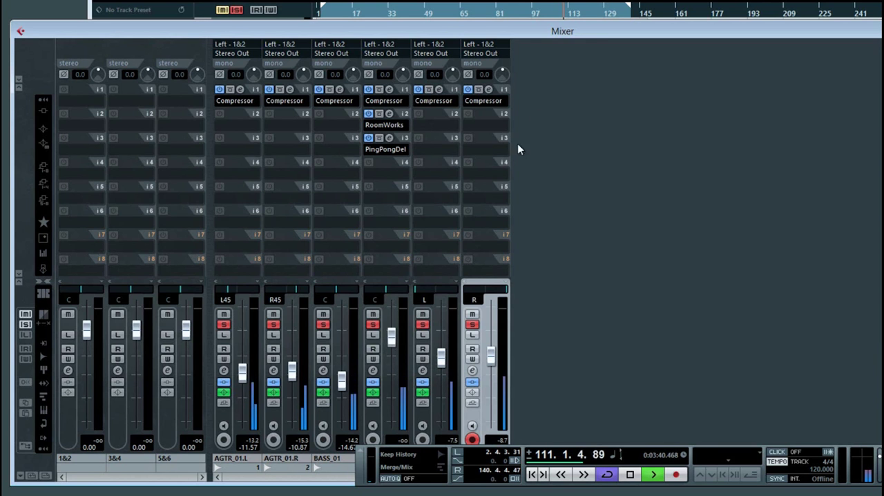
{"action": "left_click_drag", "start_coordinate": [579, 37], "coordinate": [593, 10]}
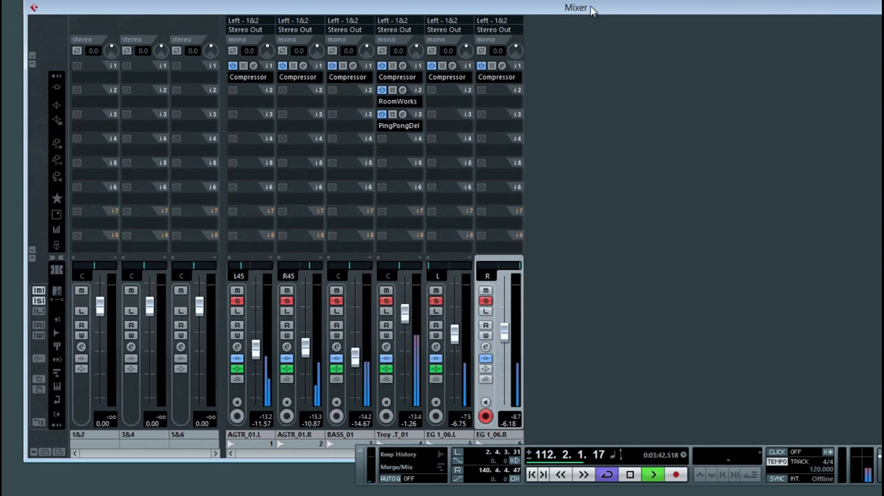
{"action": "key", "text": "space"}
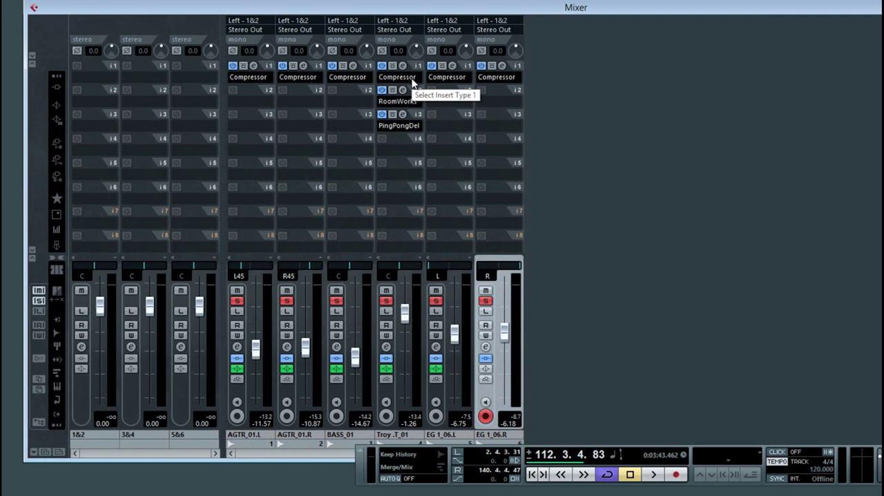
View the equalizer and inserts in the BASS_01 channel settings and close the window.
{"action": "left_click", "coordinate": [336, 348]}
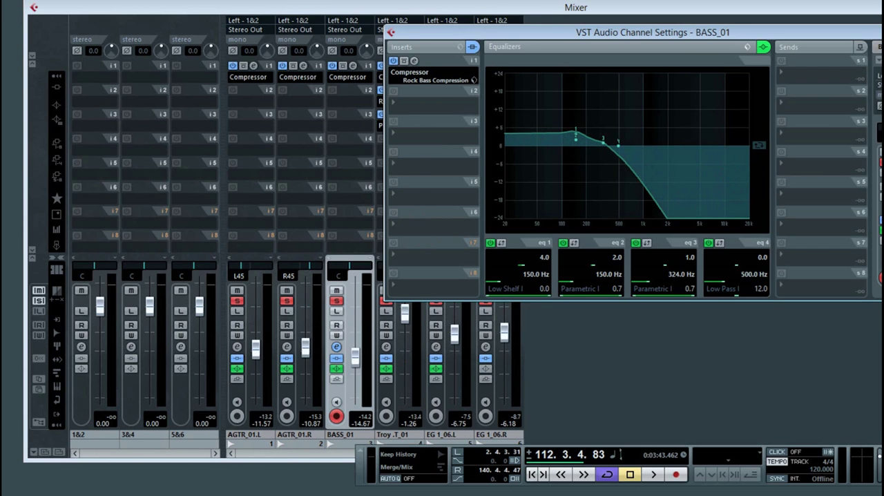
{"action": "key", "text": "ctrl+w"}
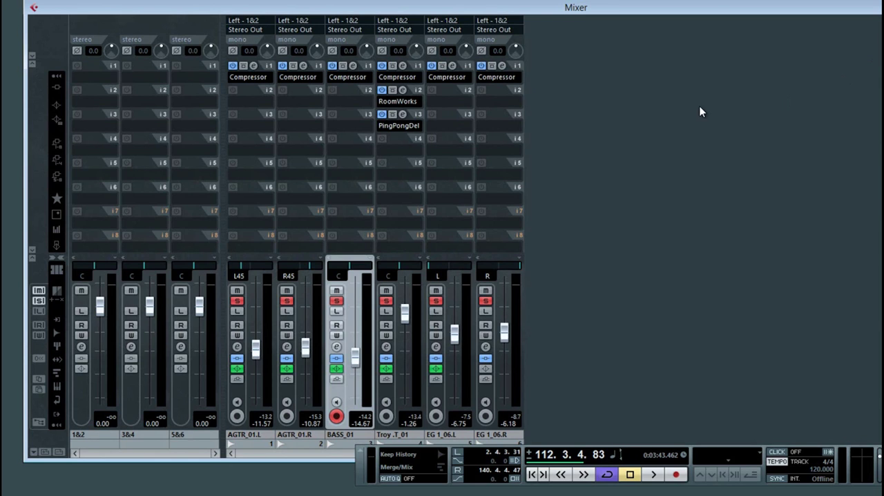